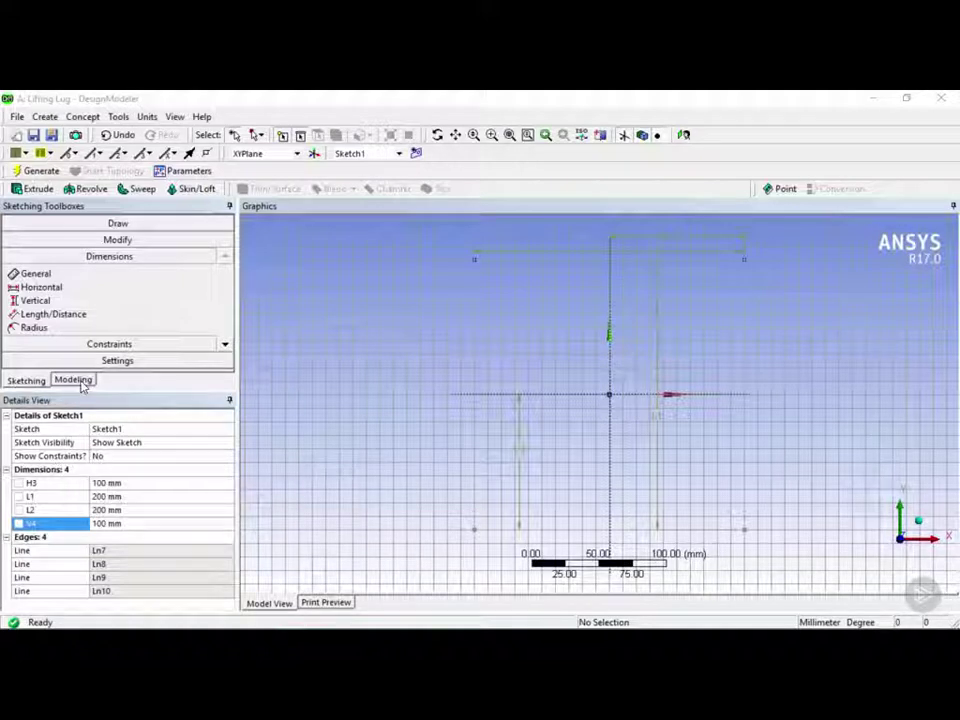
Step: Switch DesignModeler from Sketching to Modeling mode to show the Tree Outline
click(80, 382)
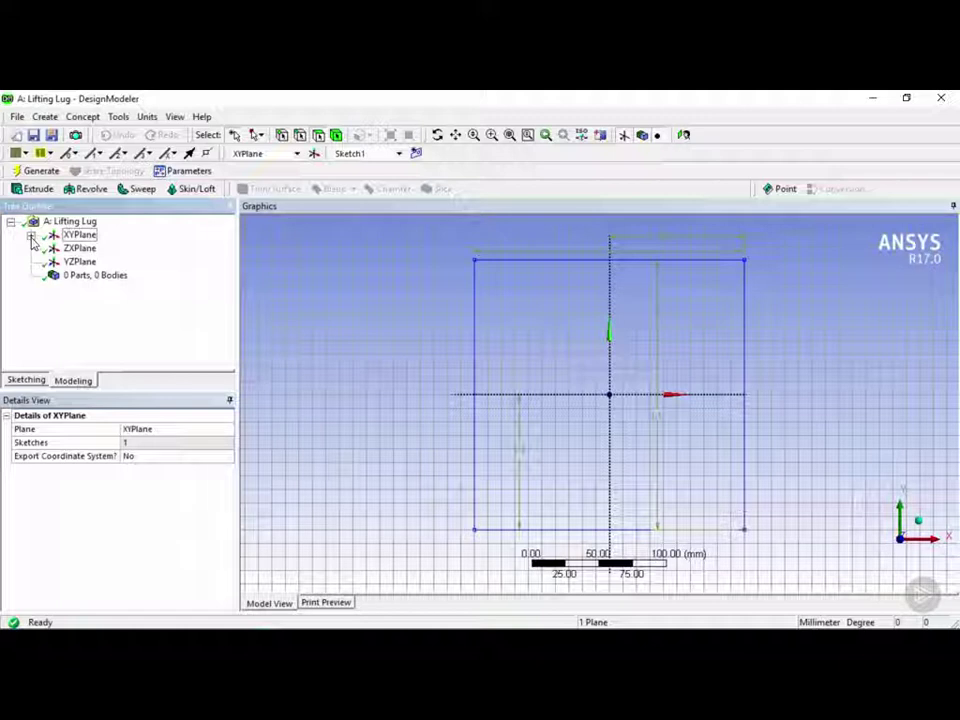
Step: Create an Extrude1 feature from Sketch1 on XYPlane using Create > Extrude
click(31, 236)
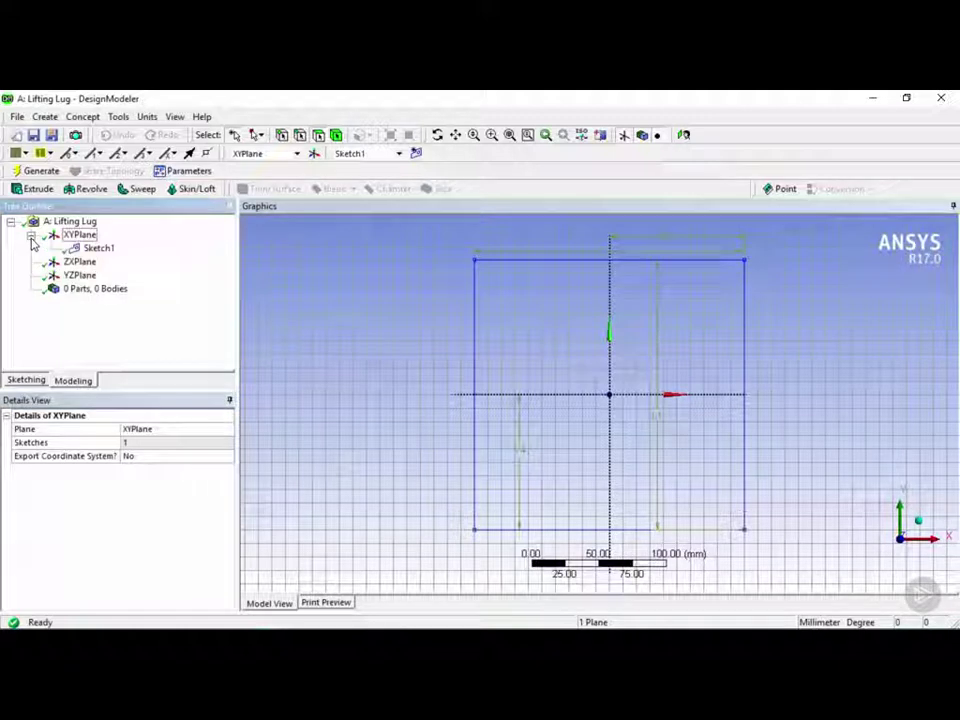
click(99, 249)
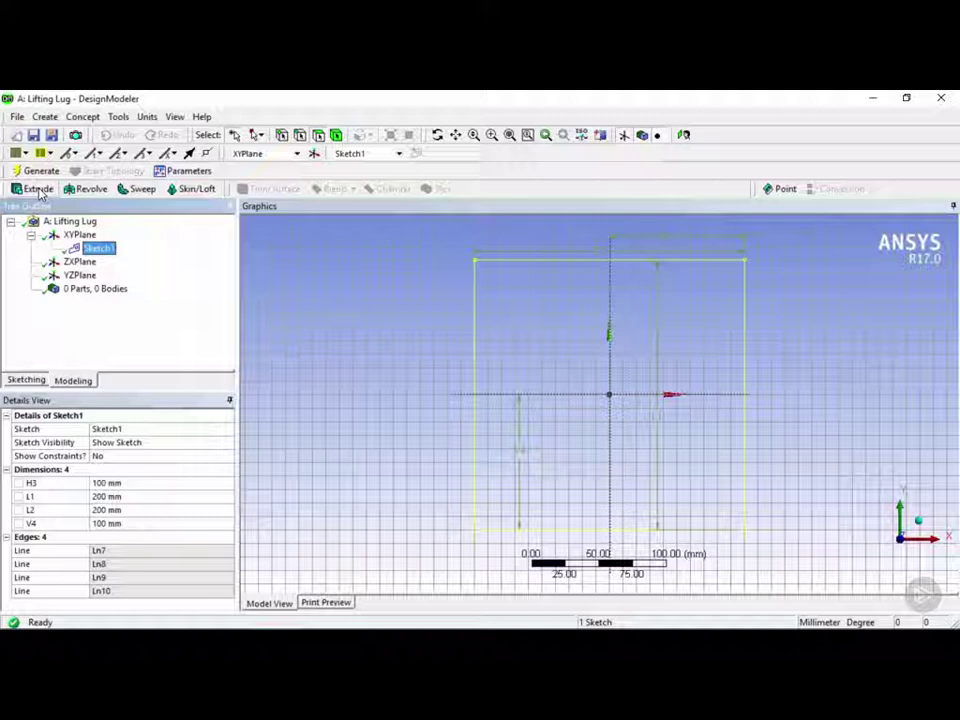
click(78, 119)
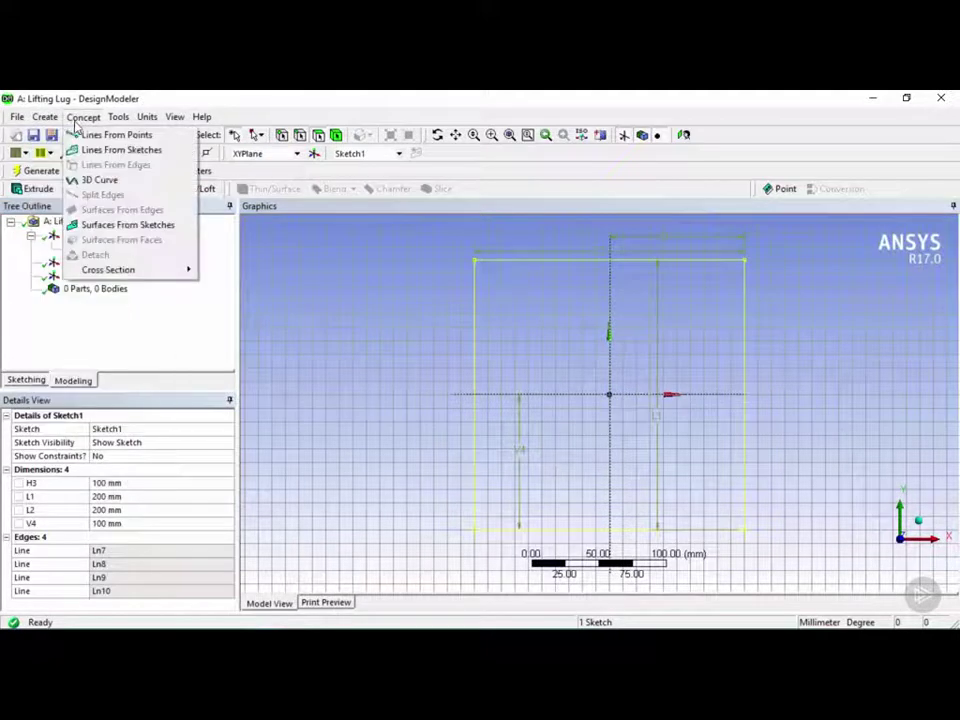
mouse_move(44, 121)
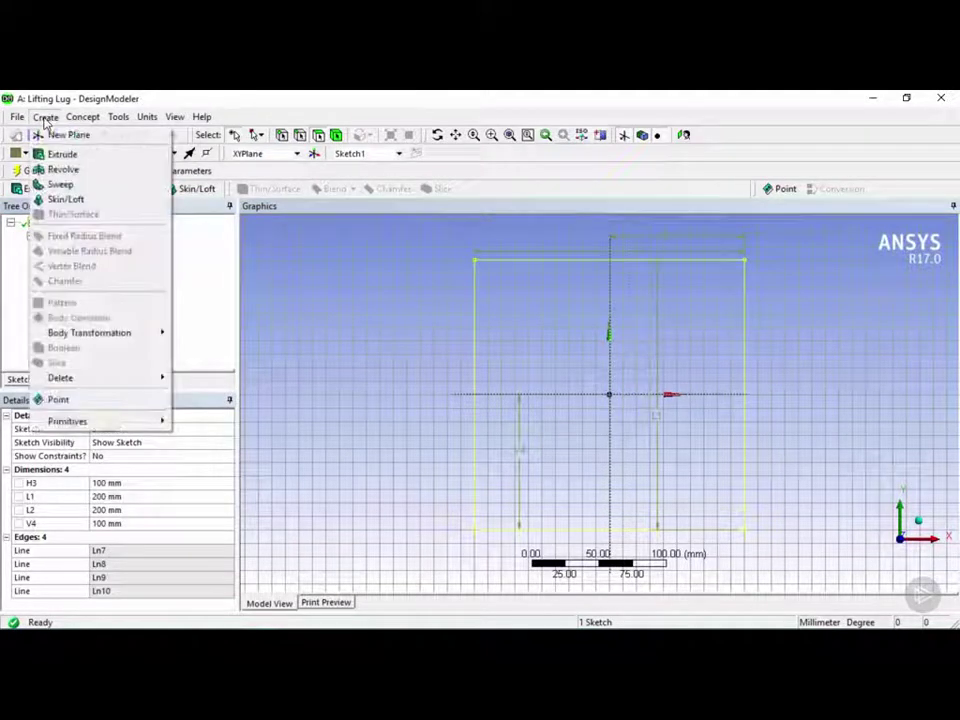
click(80, 157)
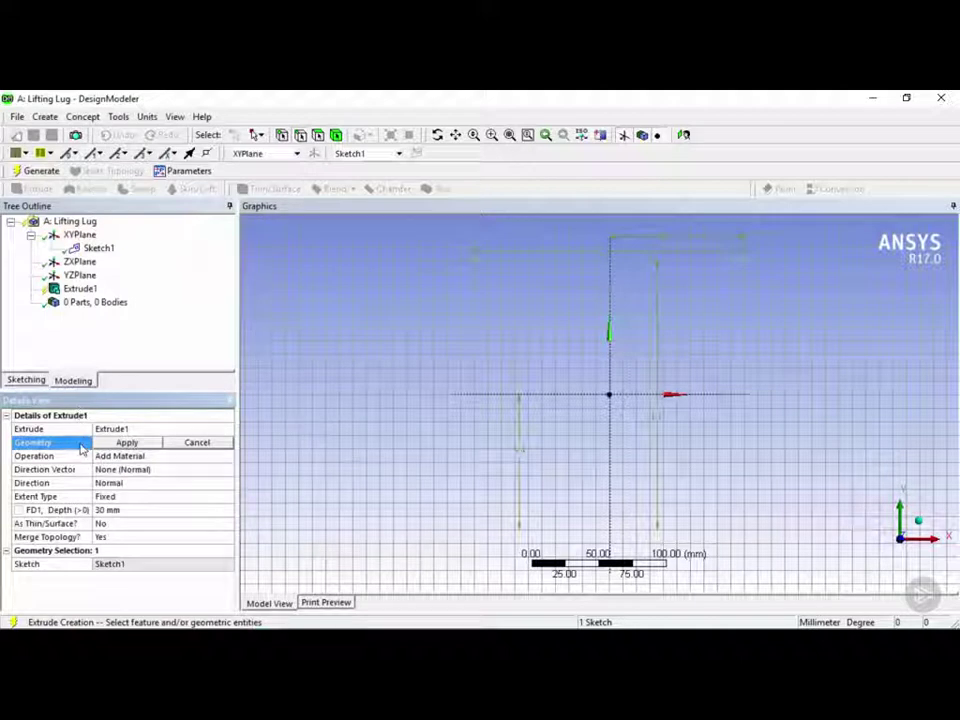
Step: Apply Sketch1 as Extrude1's geometry and keep the operation at Add Material
click(100, 249)
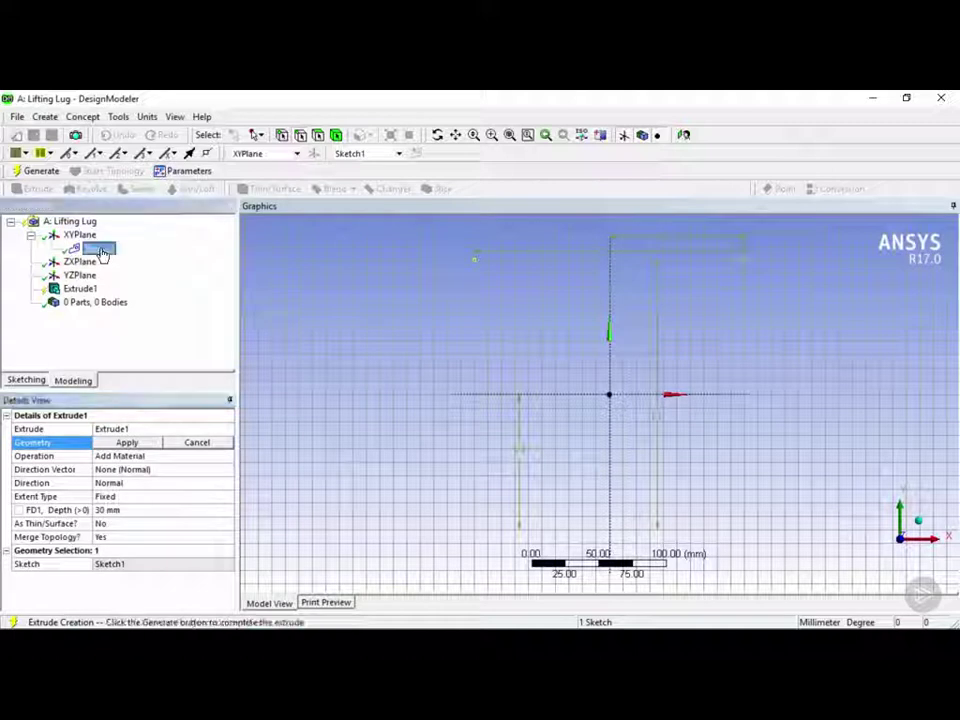
click(145, 443)
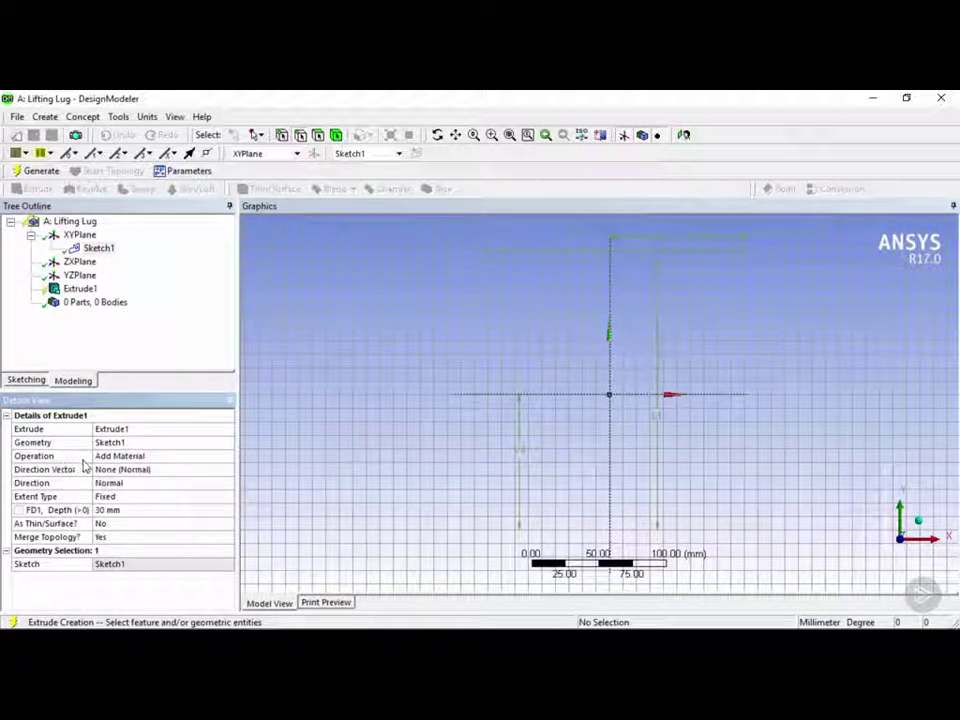
click(178, 457)
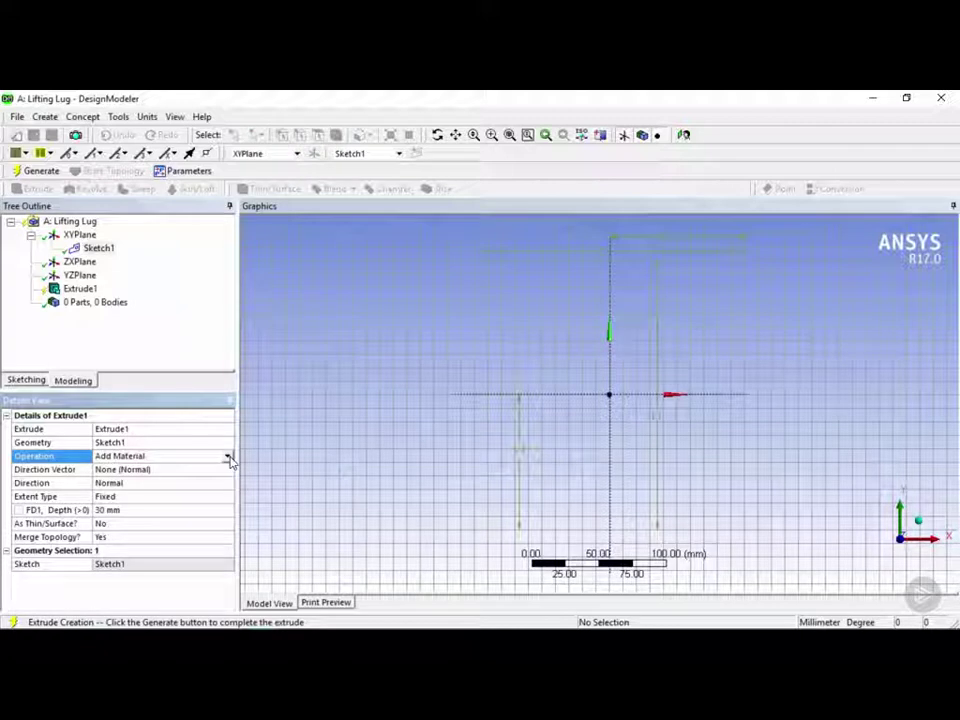
click(228, 457)
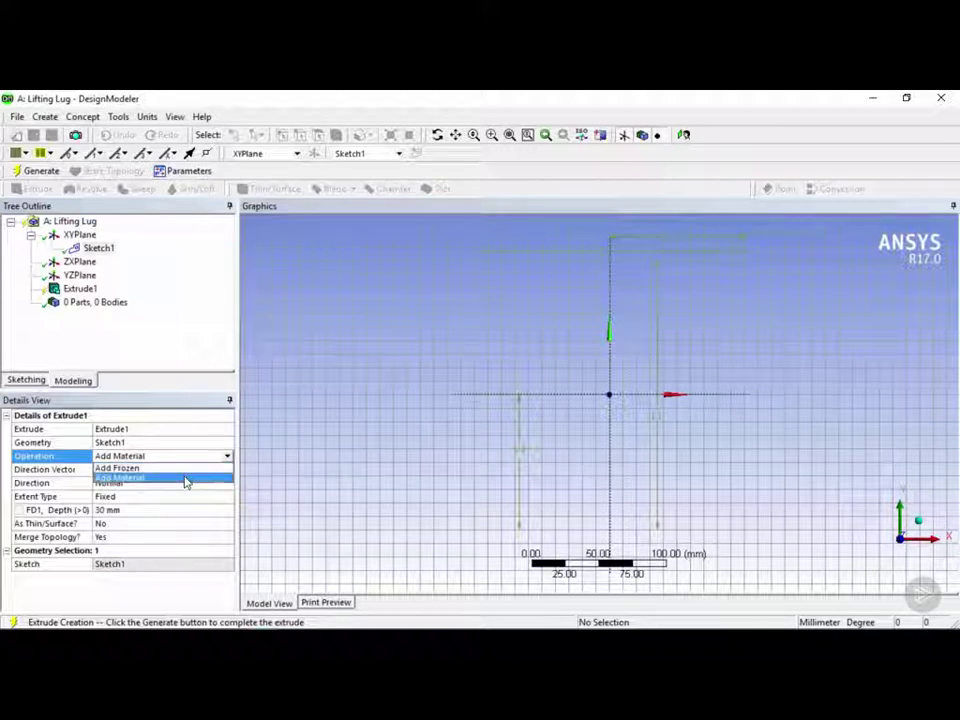
click(185, 478)
click(70, 472)
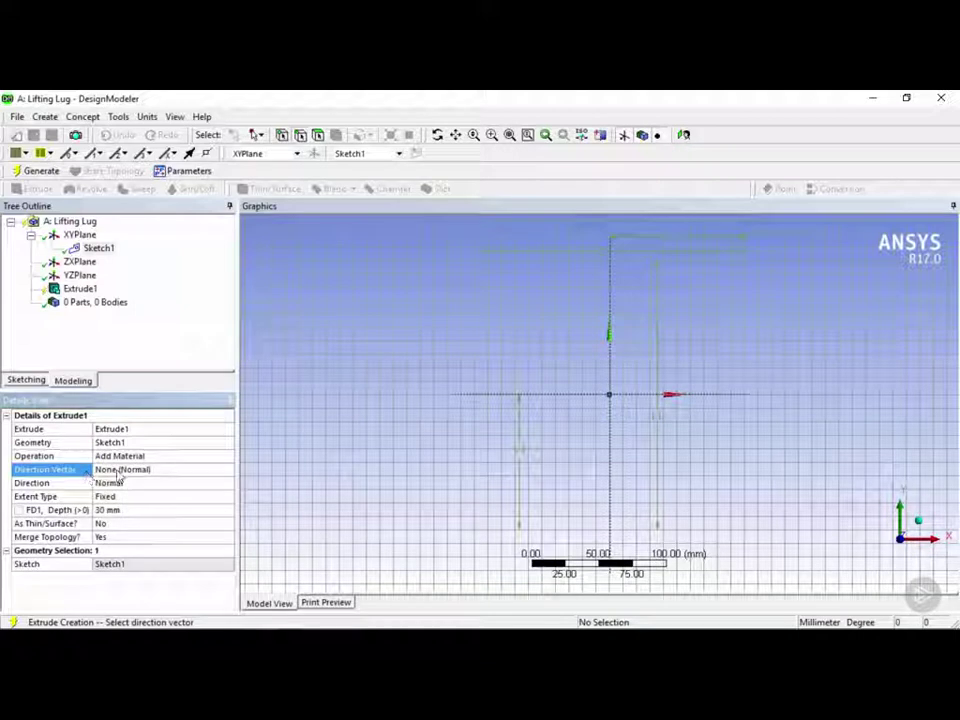
Step: Leave the direction vector at None (Normal) and orbit to see the 30 mm preview in 3D
click(197, 474)
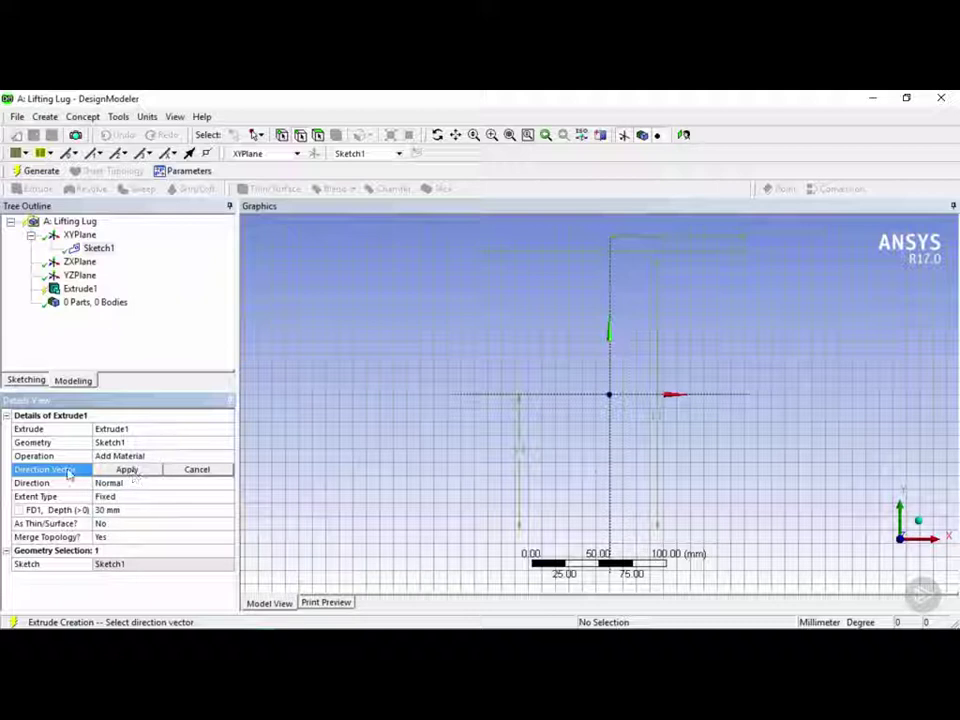
click(146, 476)
click(154, 474)
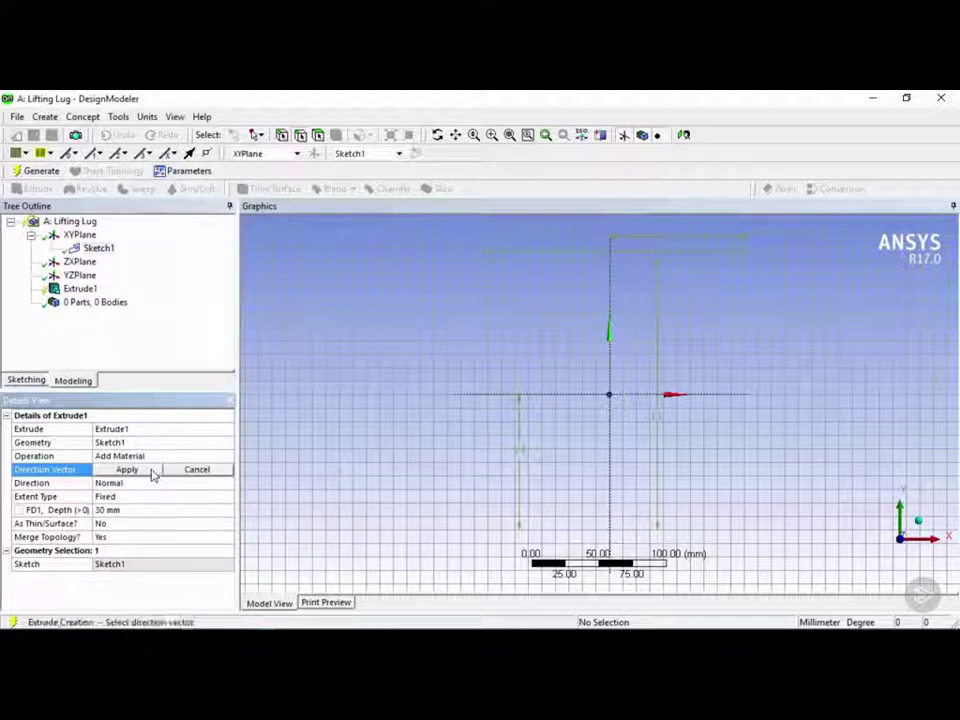
click(152, 474)
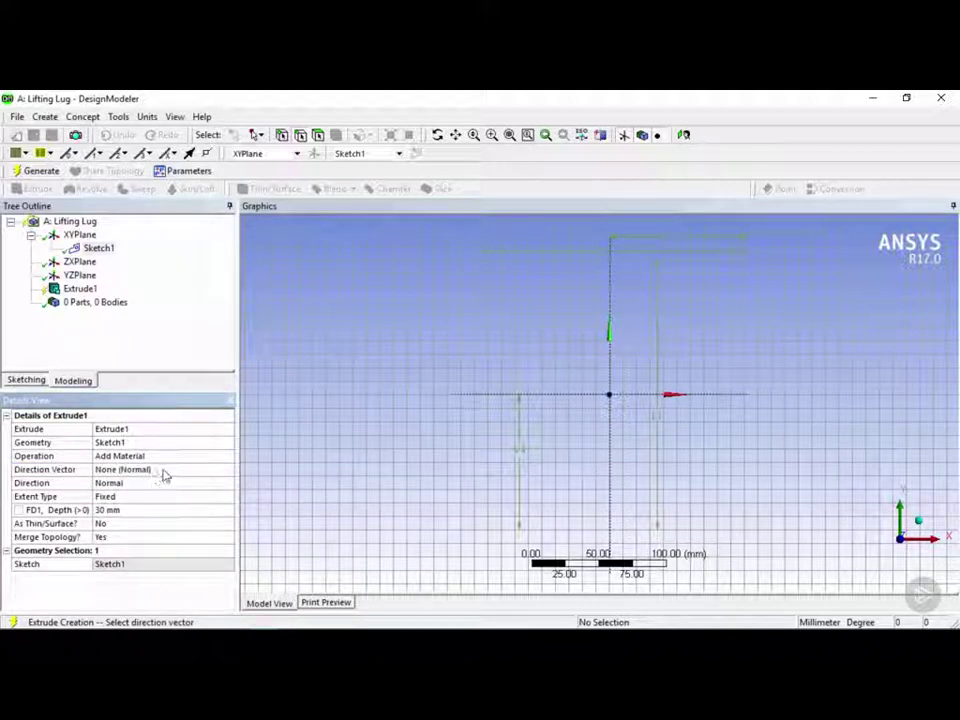
click(72, 483)
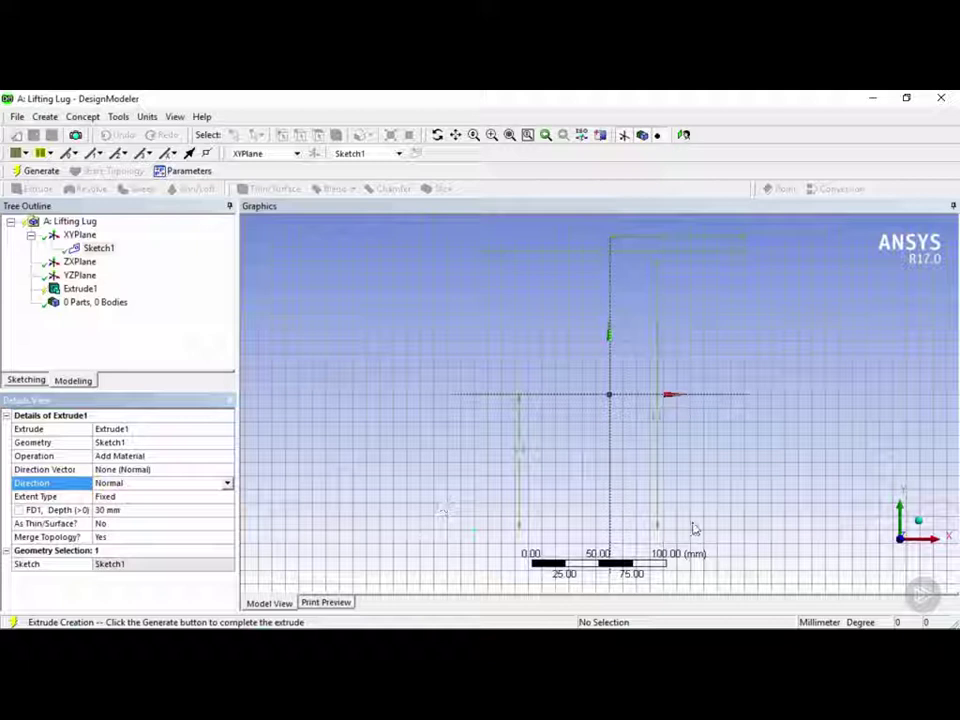
mouse_move(703, 536)
middle_down()
mouse_move(694, 465)
mouse_move(716, 439)
mouse_move(703, 446)
mouse_move(714, 456)
middle_up()
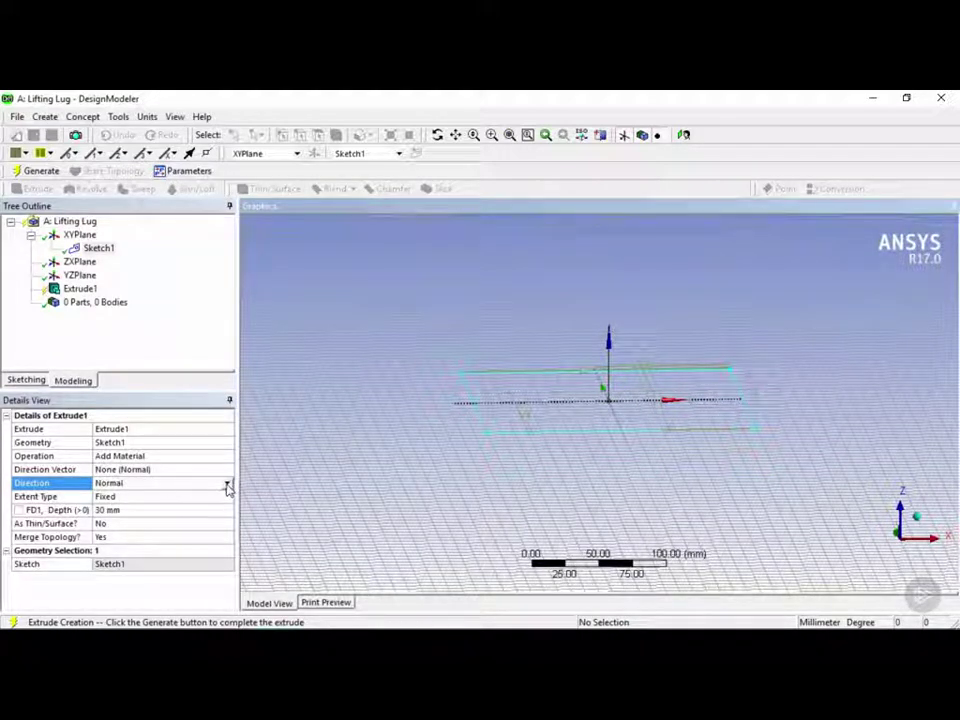
Step: Try the Reversed, Both - Symmetric and Both - Asymmetric directions, finally choosing Reversed
click(228, 485)
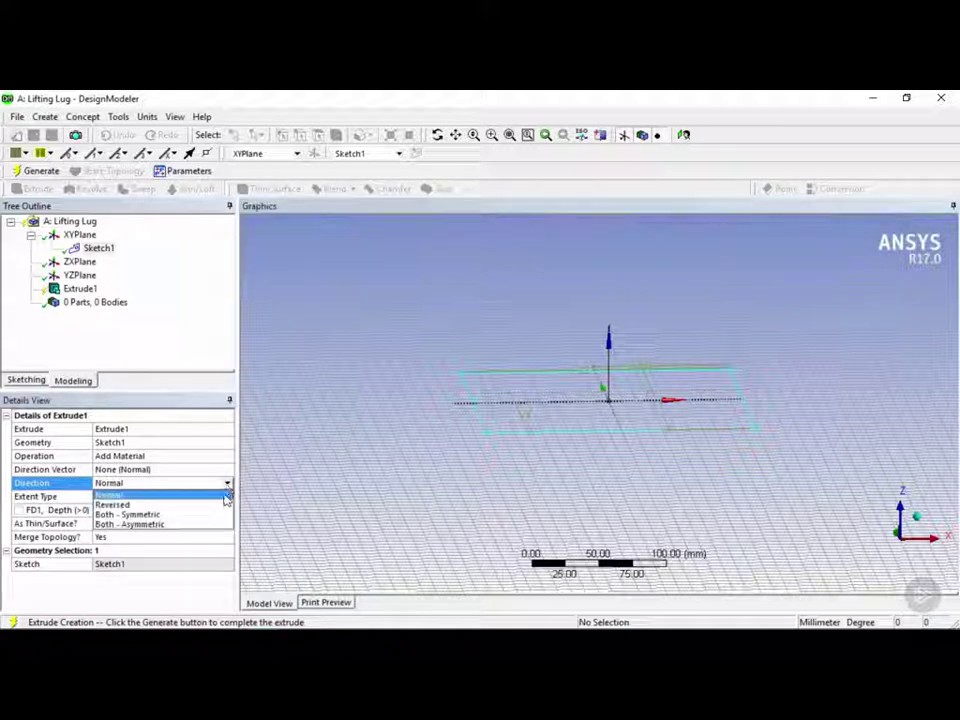
click(224, 509)
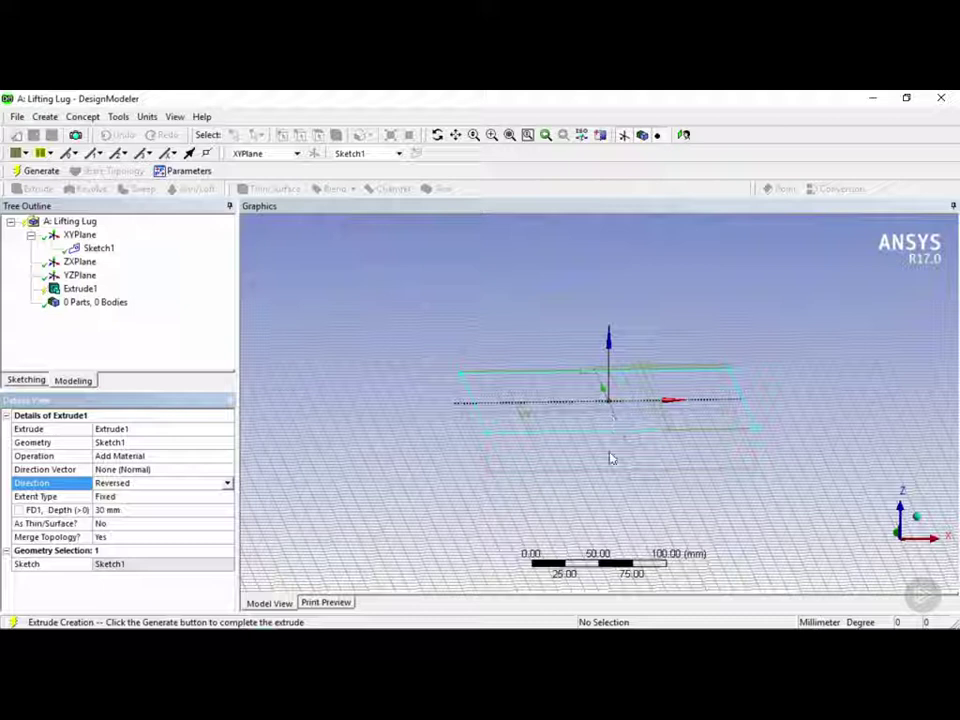
click(228, 485)
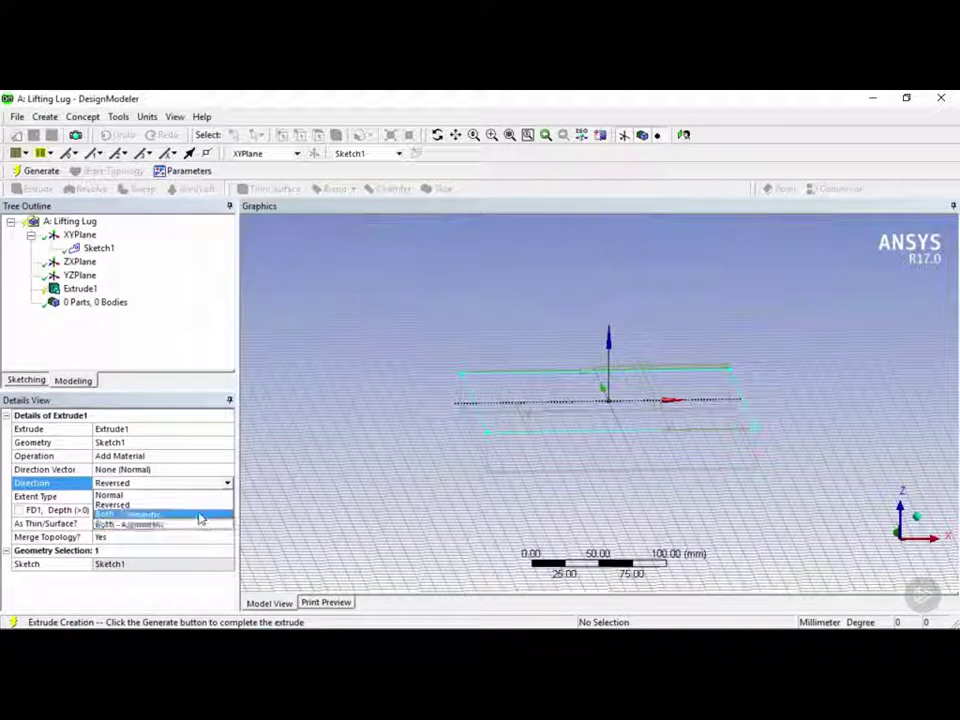
click(175, 516)
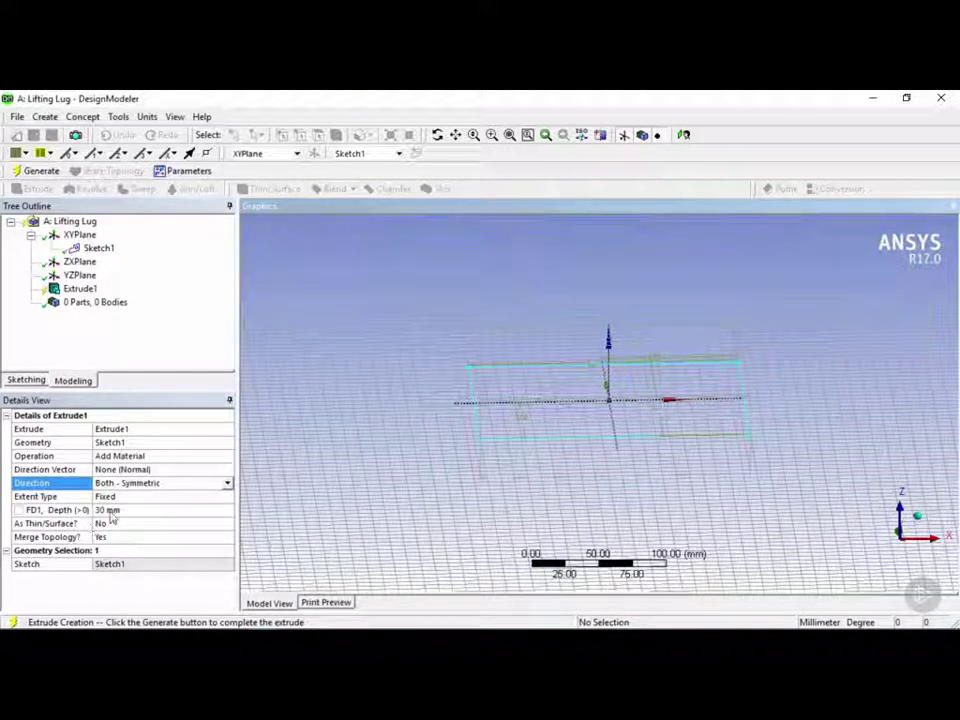
click(228, 483)
click(200, 525)
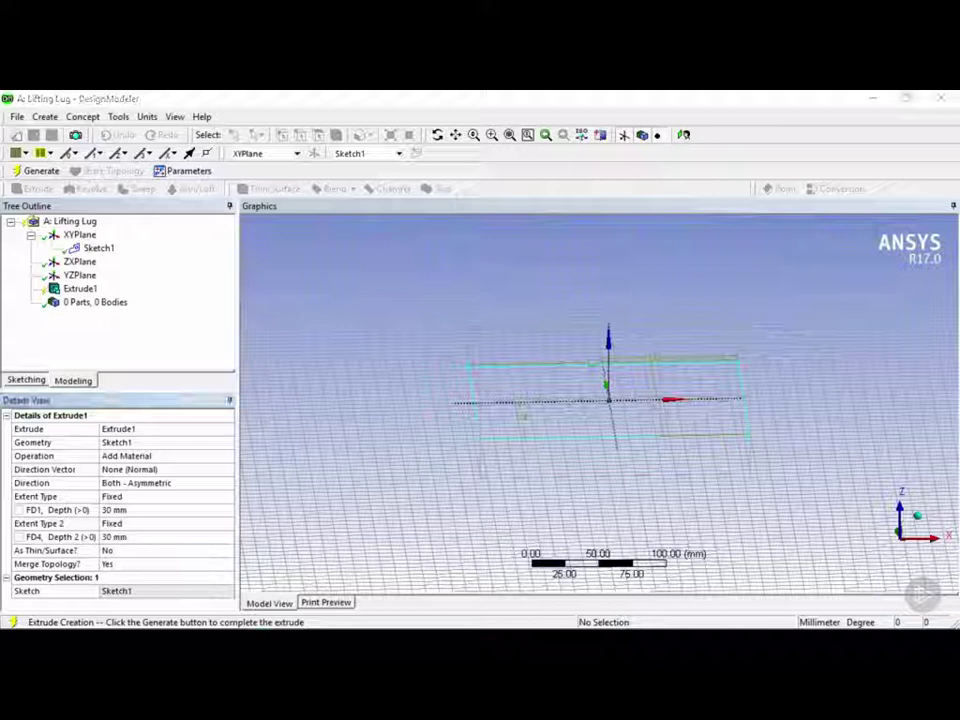
click(227, 485)
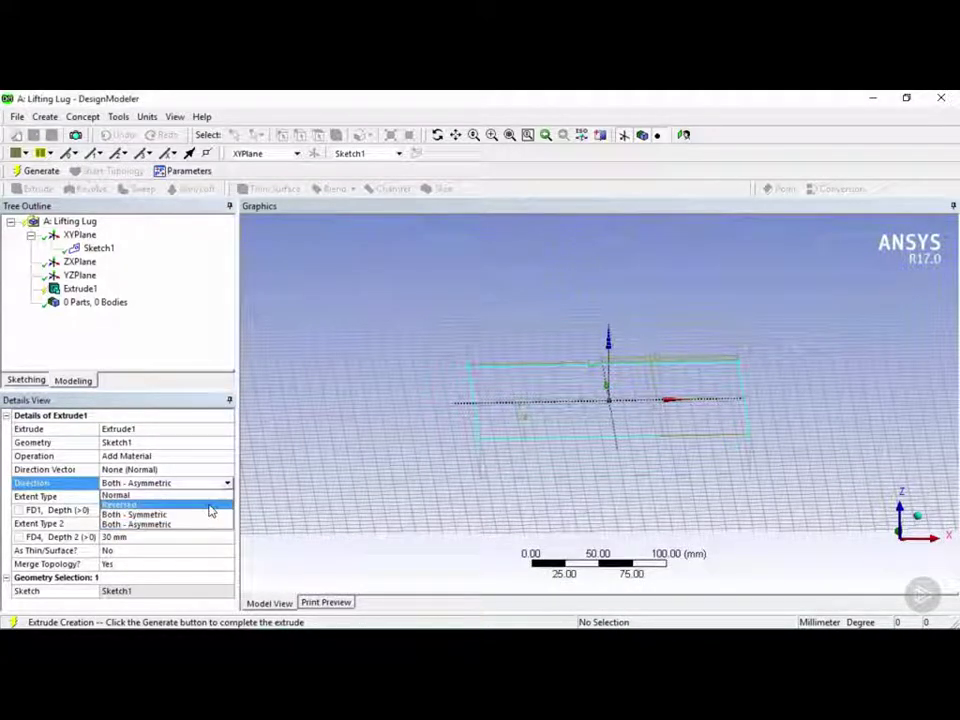
click(211, 506)
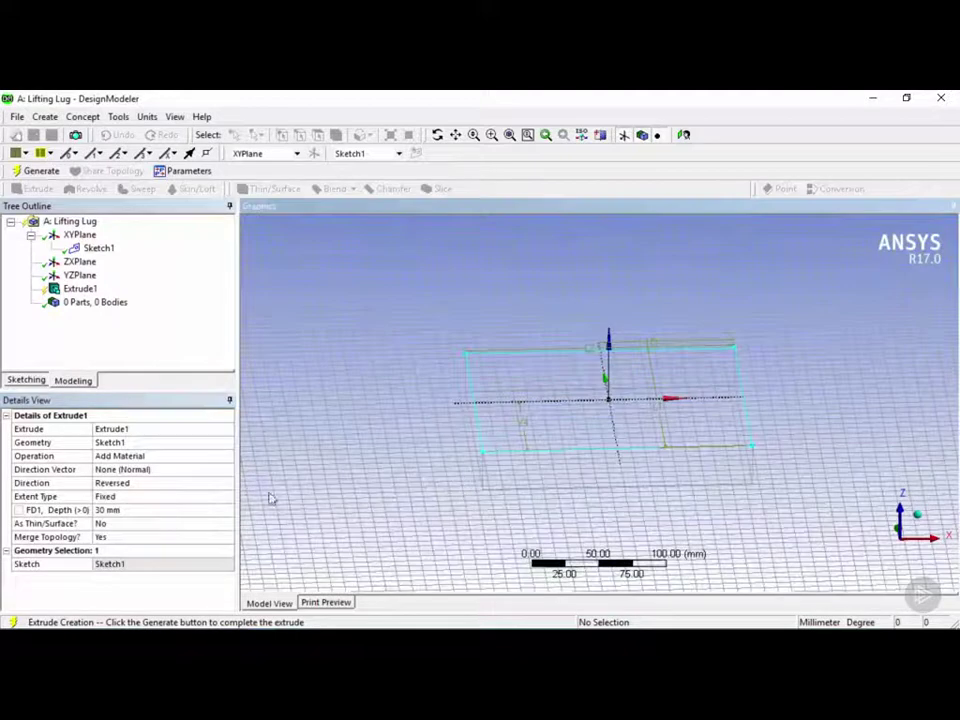
Step: Keep the extent type Fixed and set the FD1 depth to 60 mm
click(57, 498)
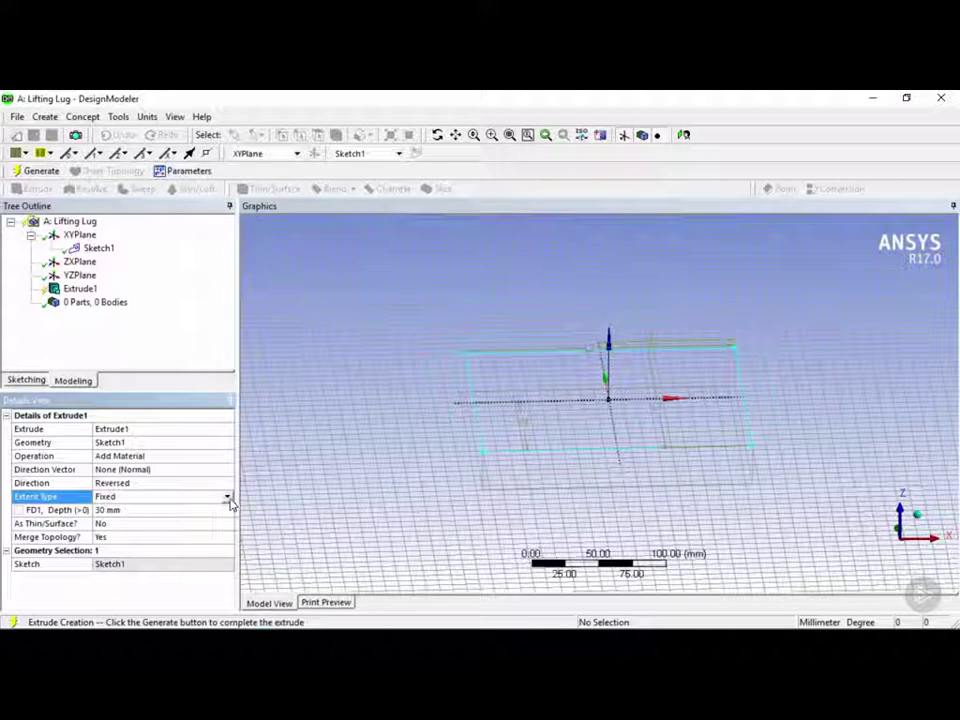
click(229, 498)
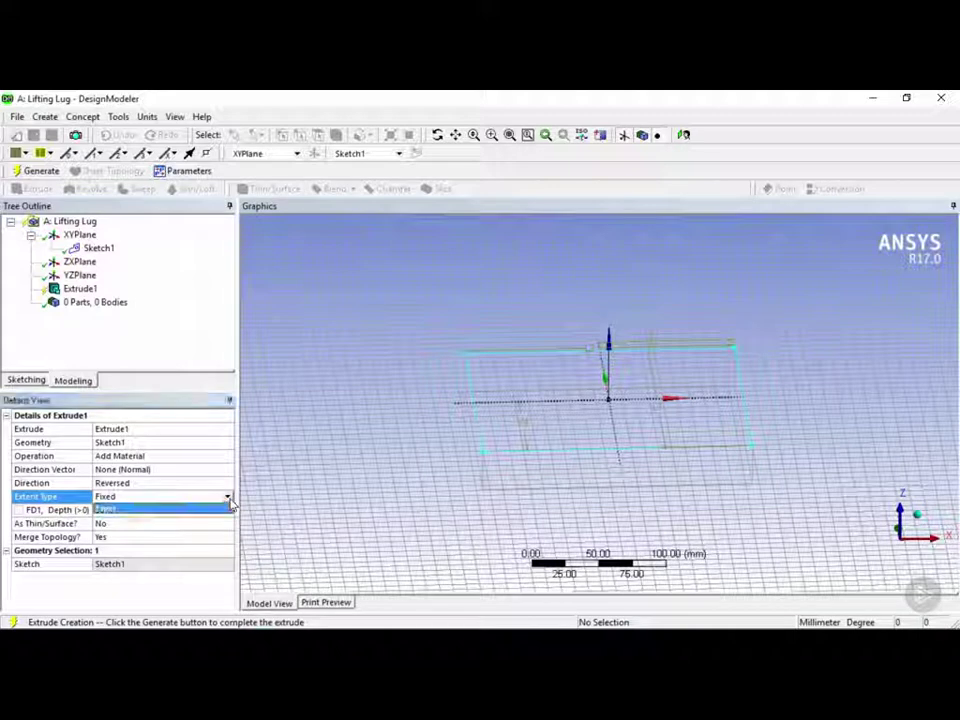
click(150, 509)
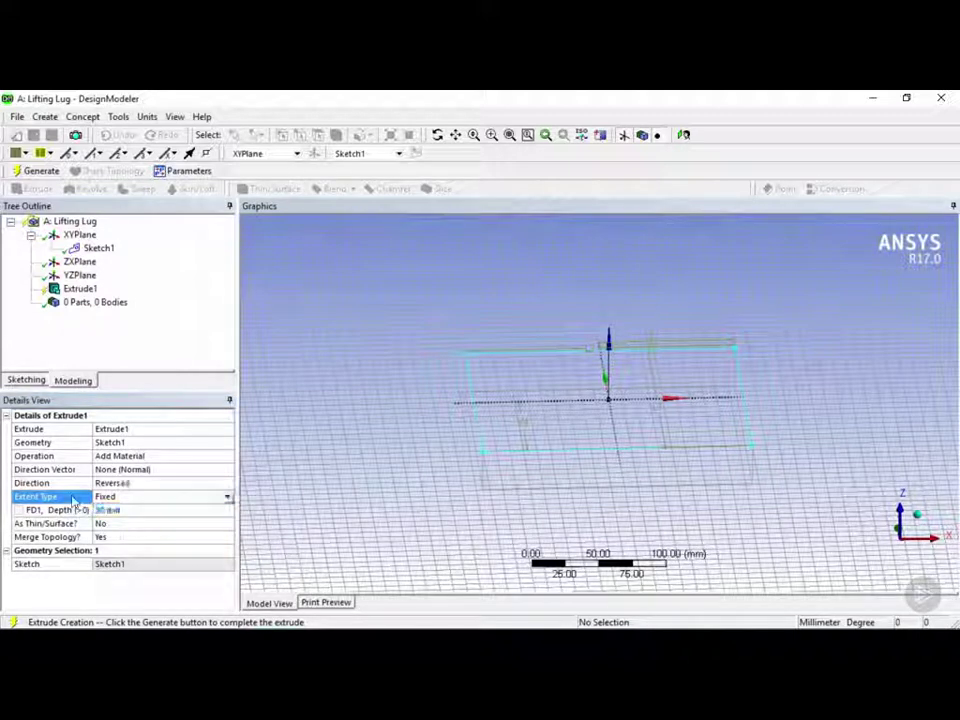
click(228, 498)
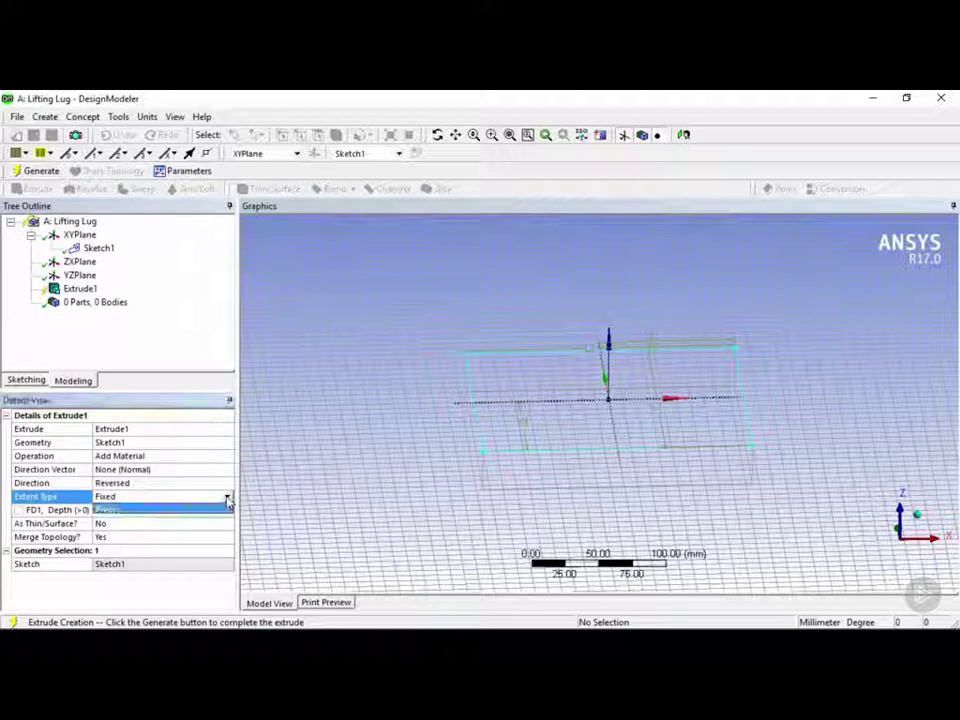
click(80, 506)
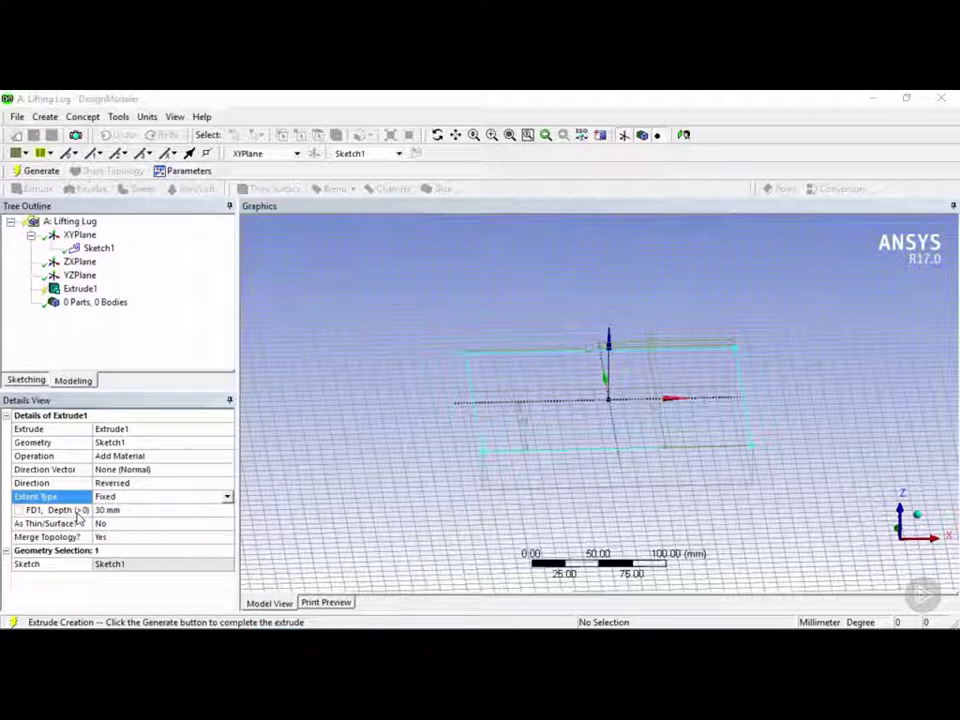
click(78, 511)
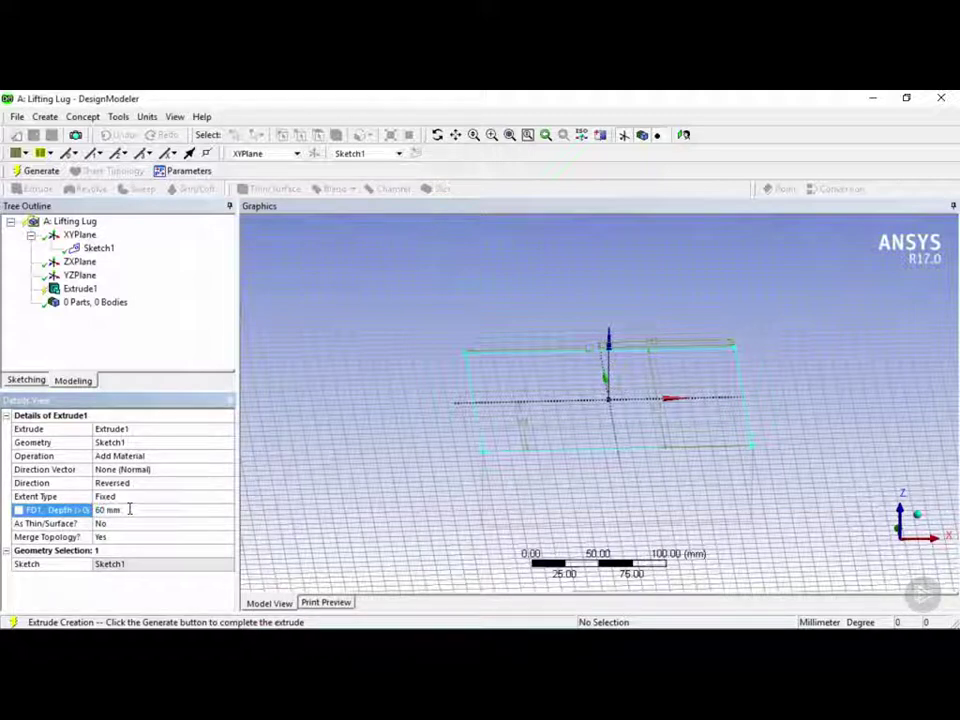
click(148, 527)
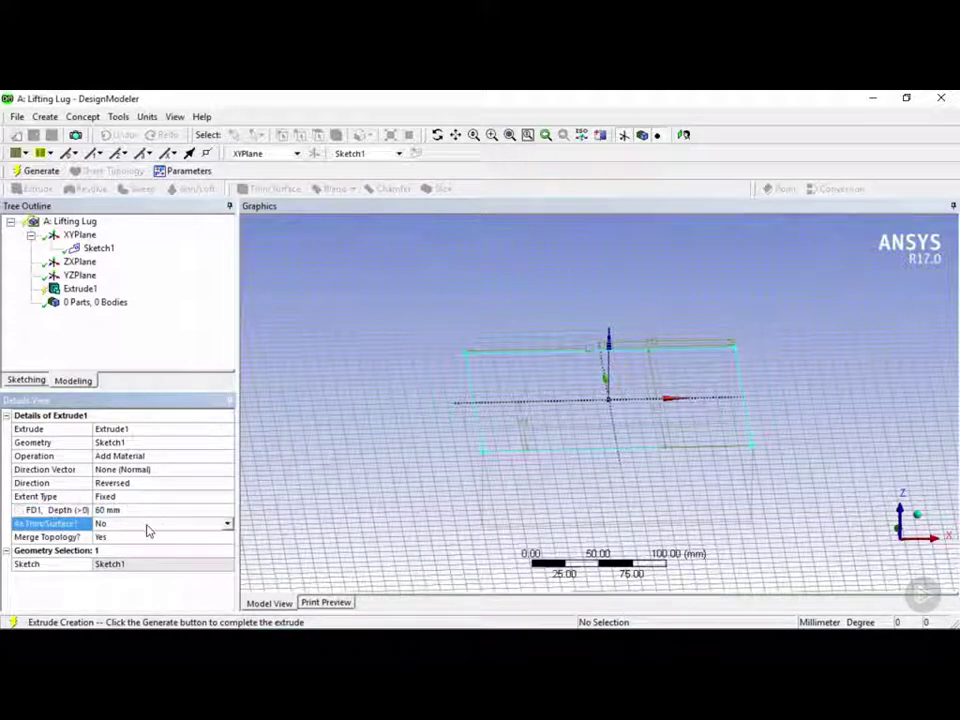
Step: Leave As Thin/Surface at No and Merge Topology at Yes
click(227, 524)
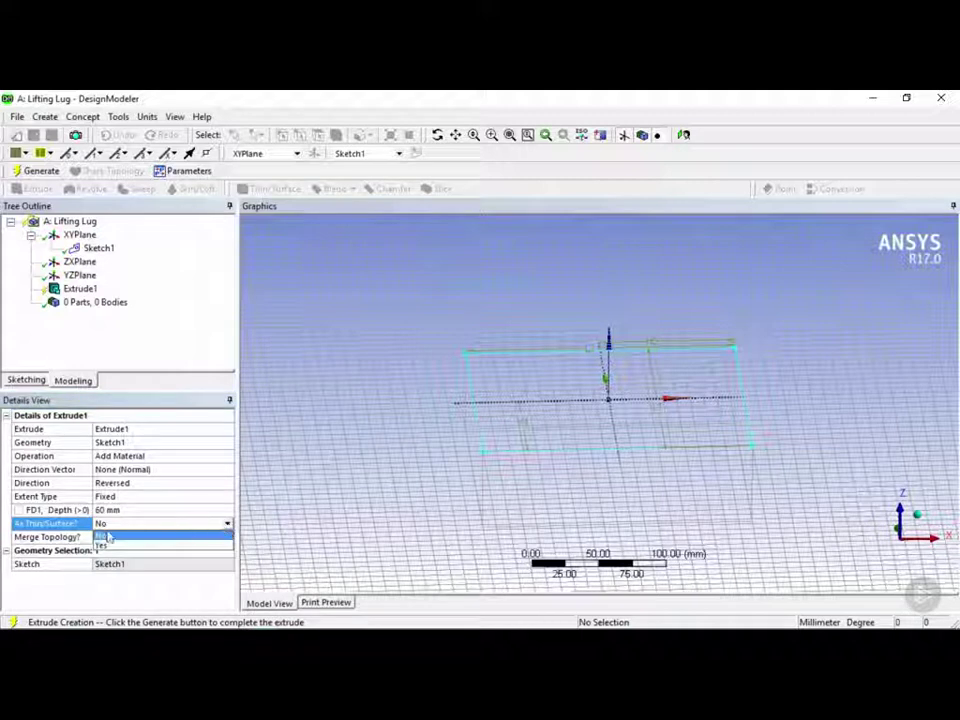
click(98, 537)
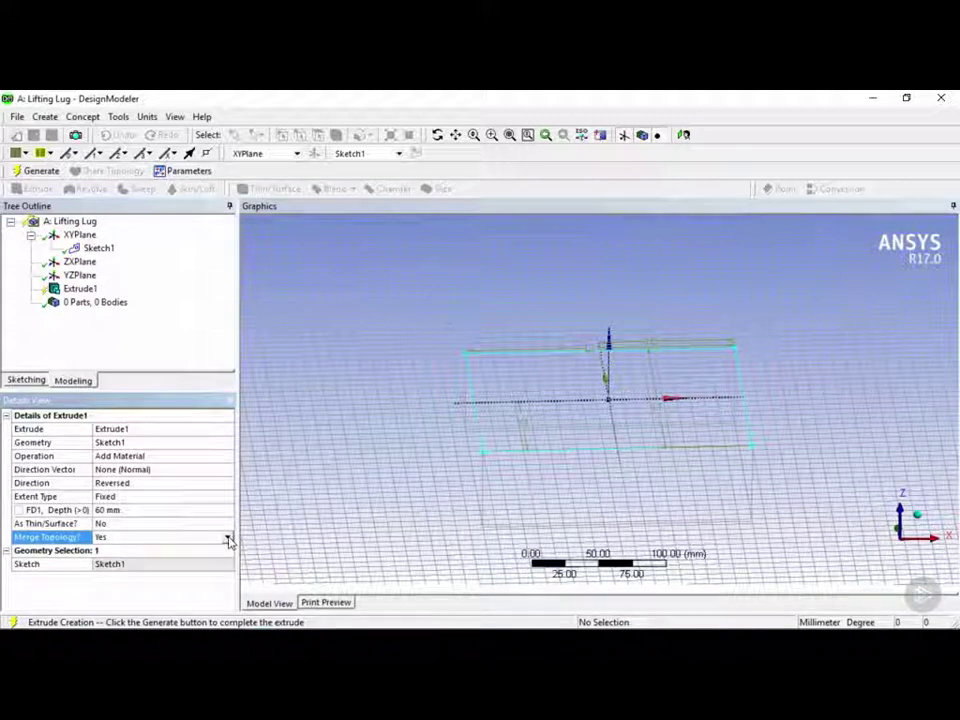
click(229, 540)
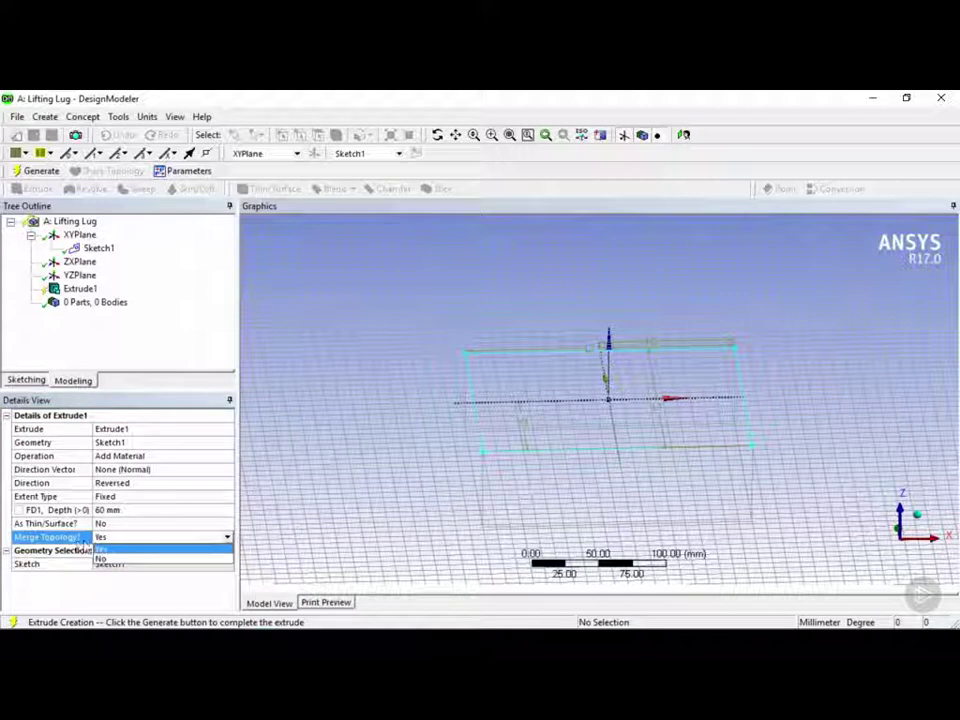
click(116, 551)
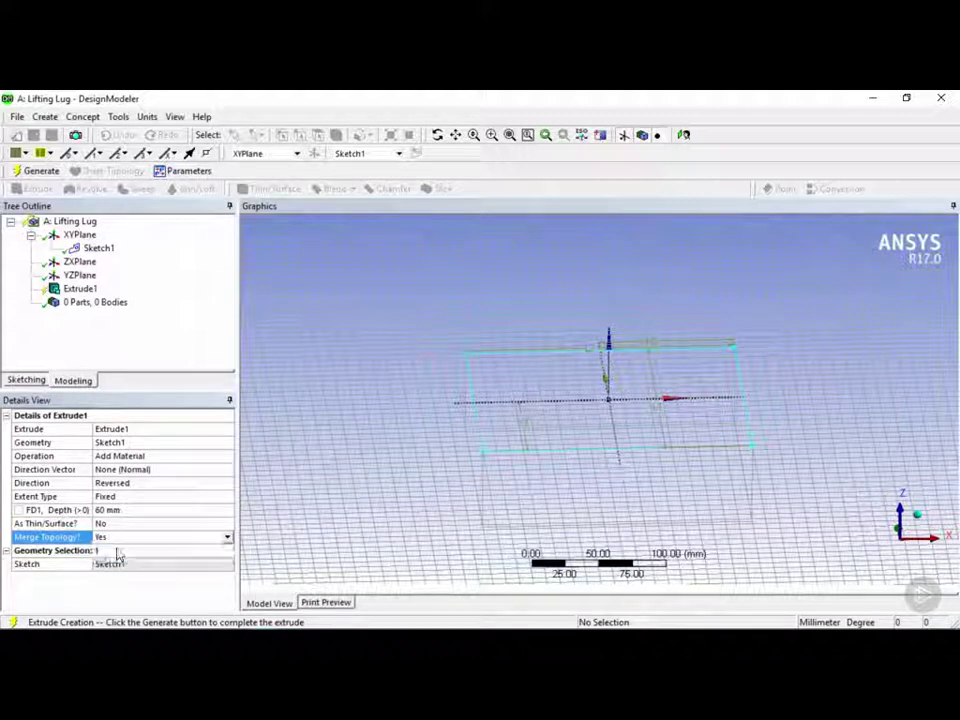
Step: Generate Extrude1 as a solid box, hide the plane display and orbit slightly
click(52, 173)
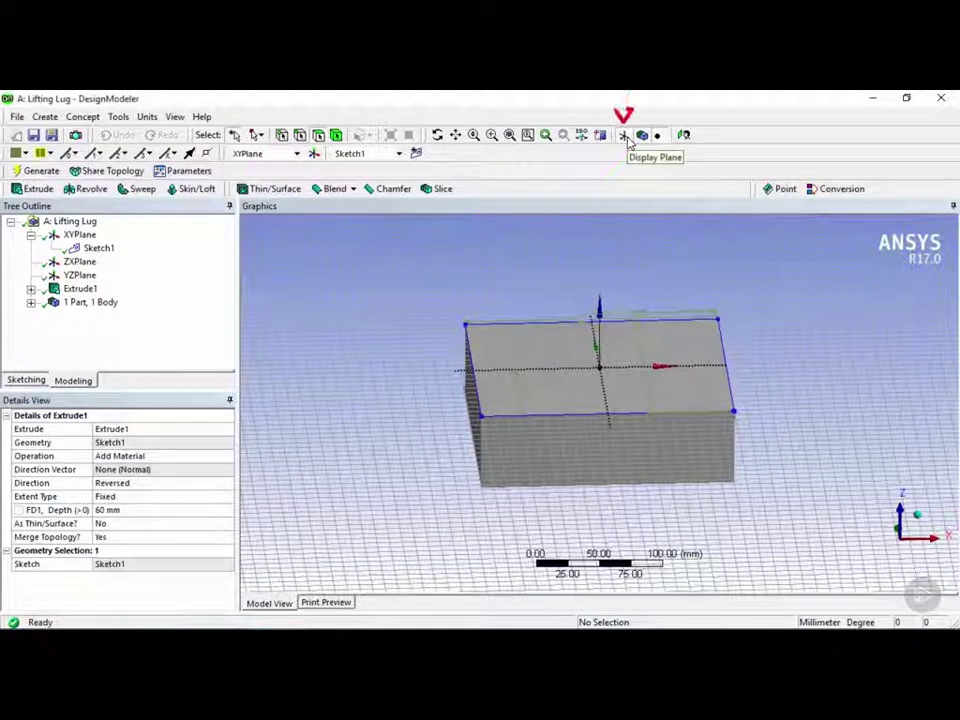
click(623, 135)
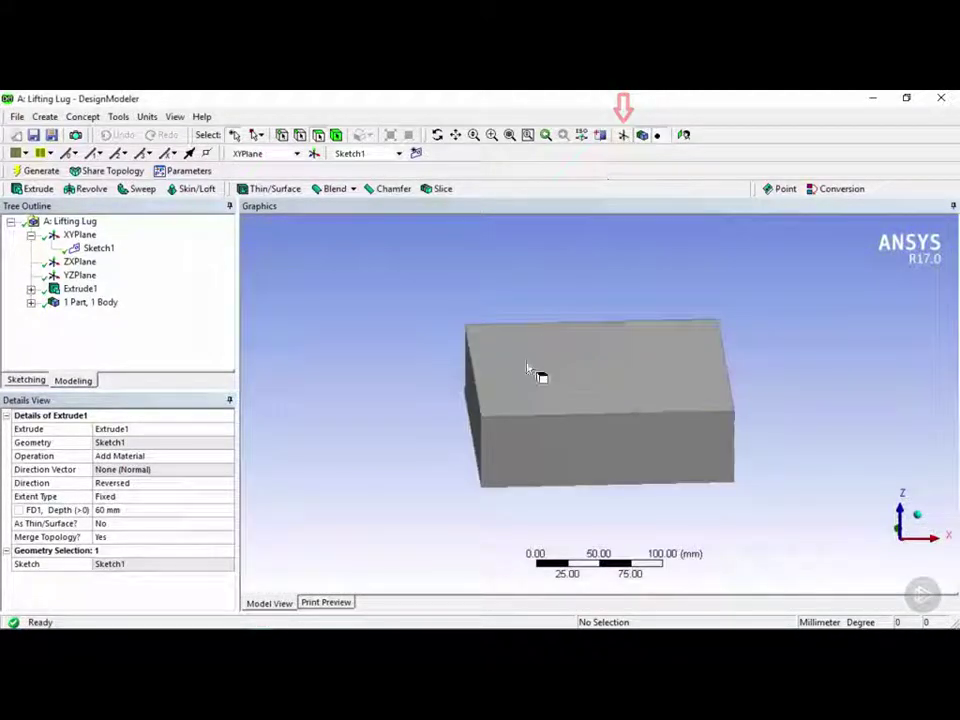
mouse_move(673, 482)
middle_down()
mouse_move(636, 455)
mouse_move(707, 448)
mouse_move(598, 444)
mouse_move(675, 471)
mouse_move(651, 474)
mouse_move(660, 478)
middle_up()
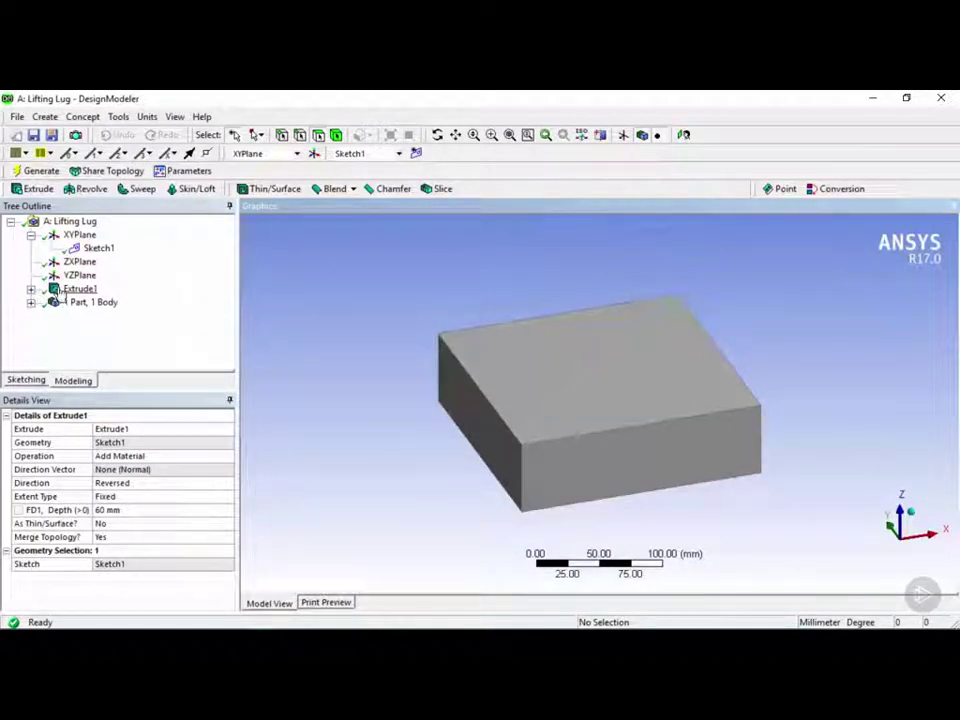
Step: Inspect Extrude1 and Sketch1, then expand 1 Part, 1 Body and select the Solid body
click(31, 289)
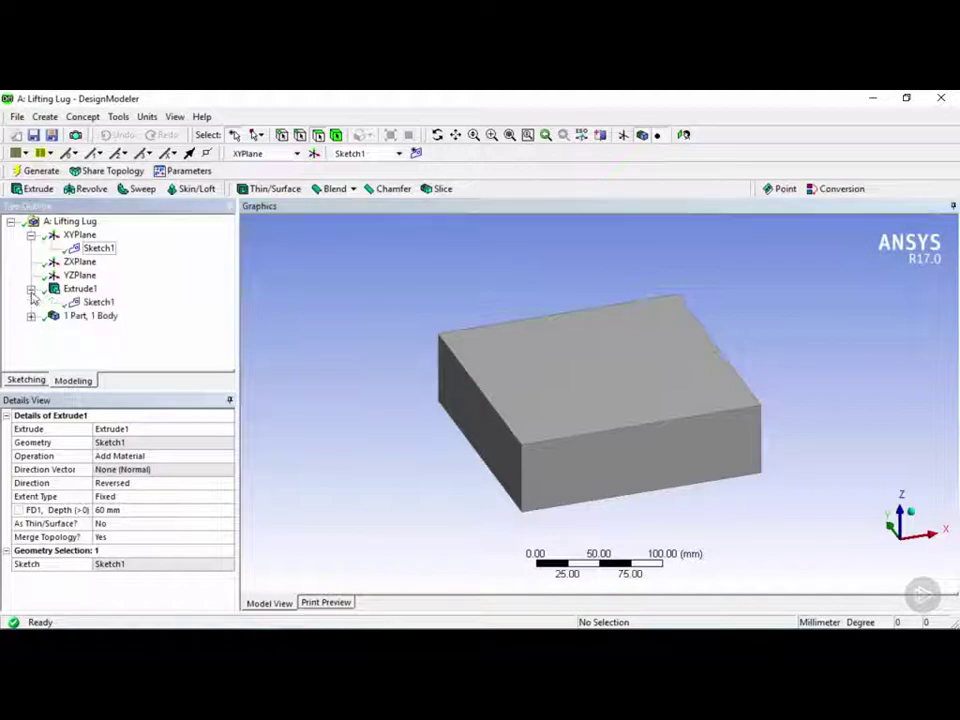
click(98, 302)
click(80, 289)
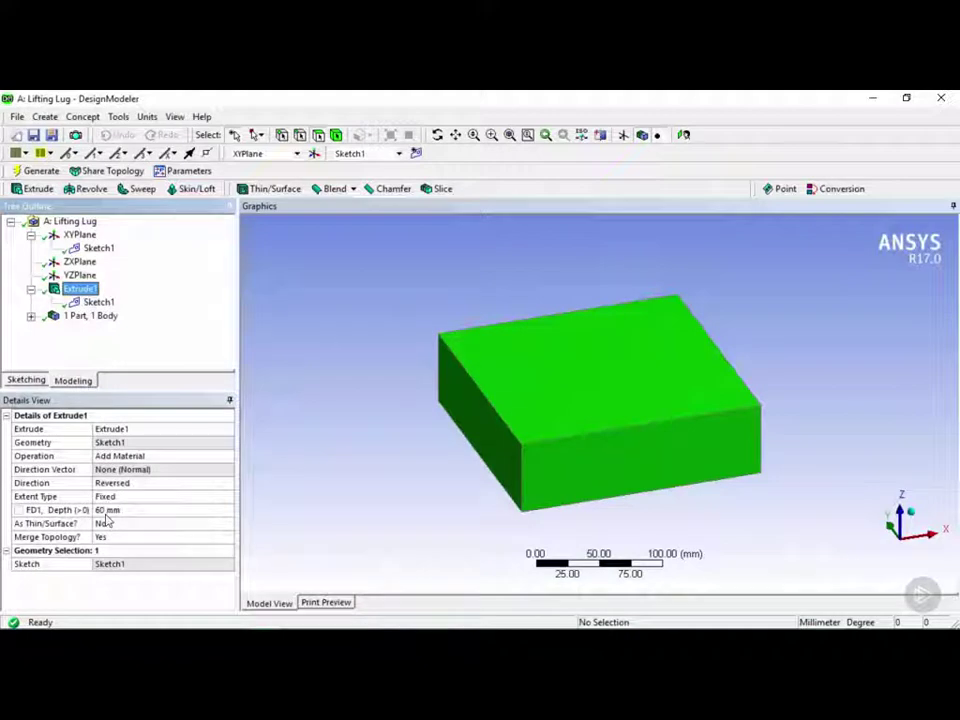
click(97, 304)
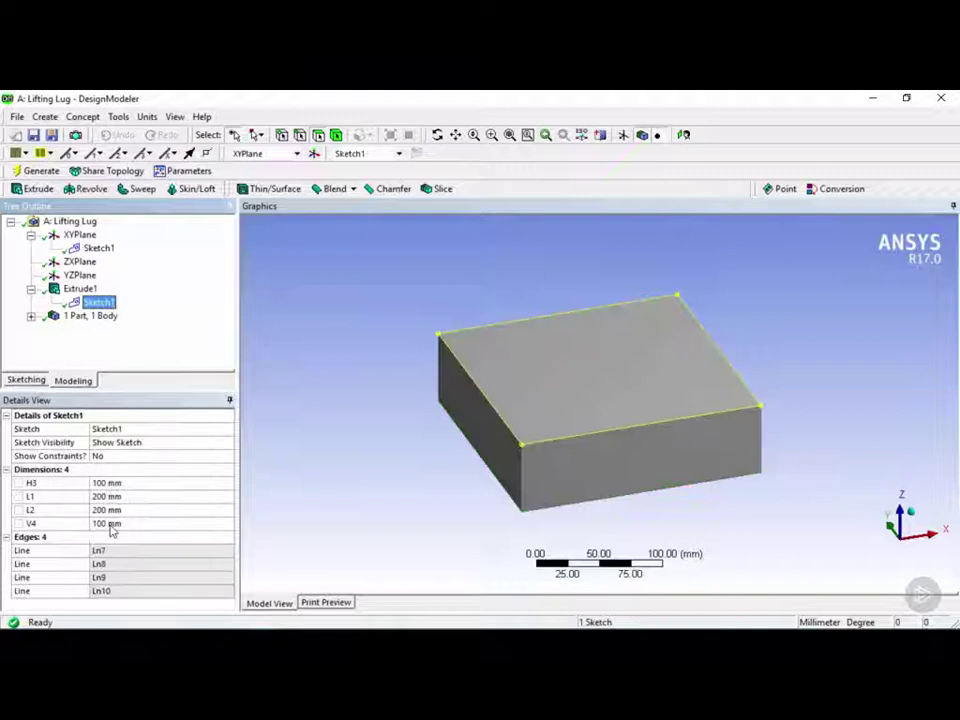
key(Up)
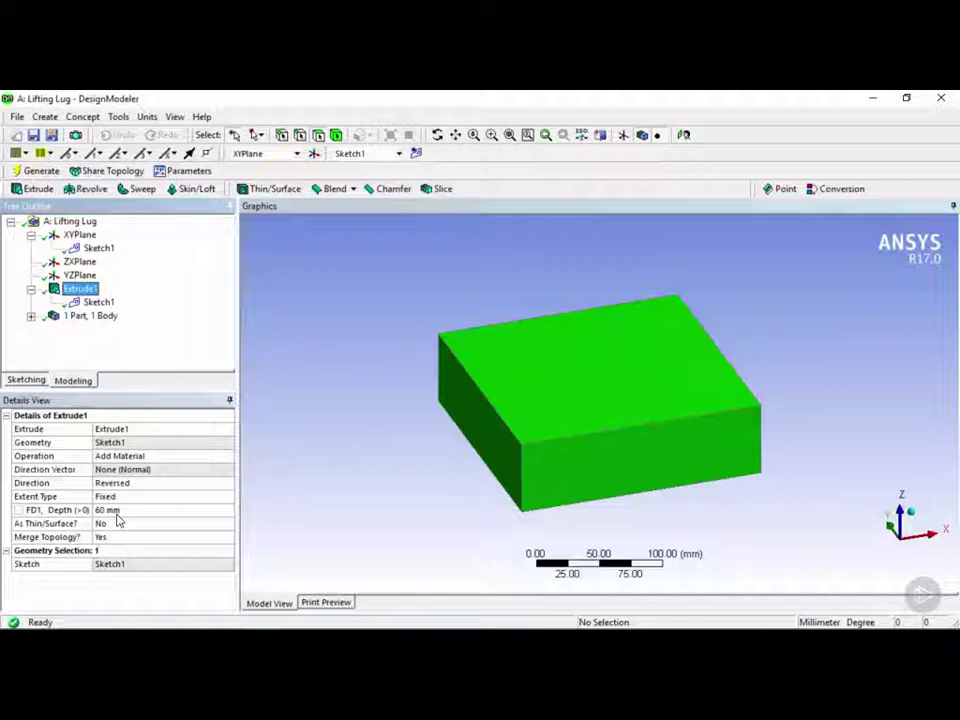
click(31, 289)
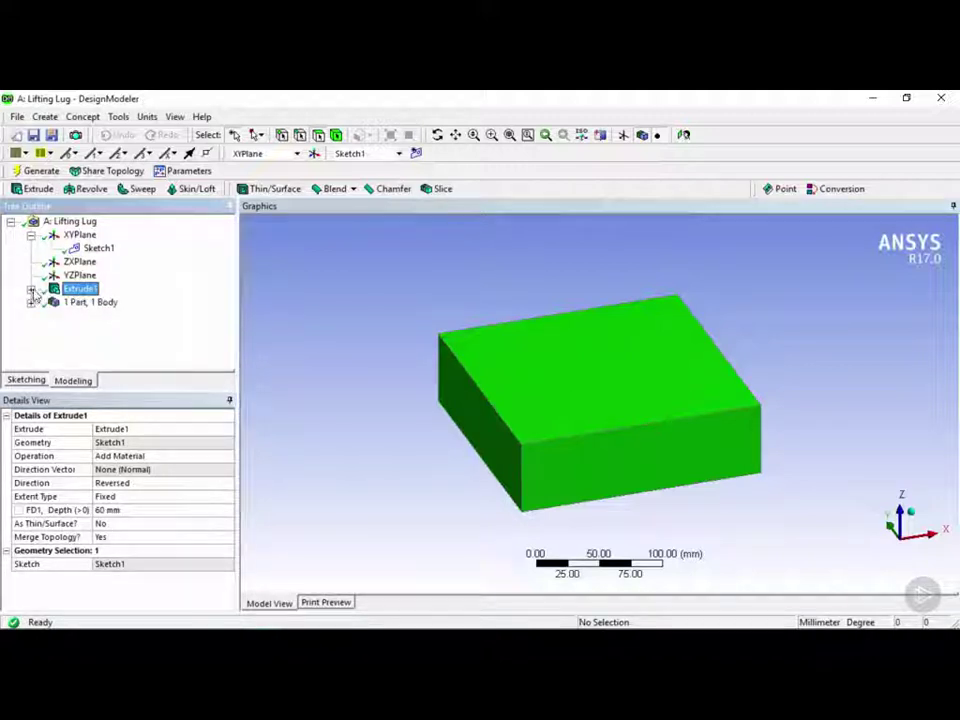
click(31, 302)
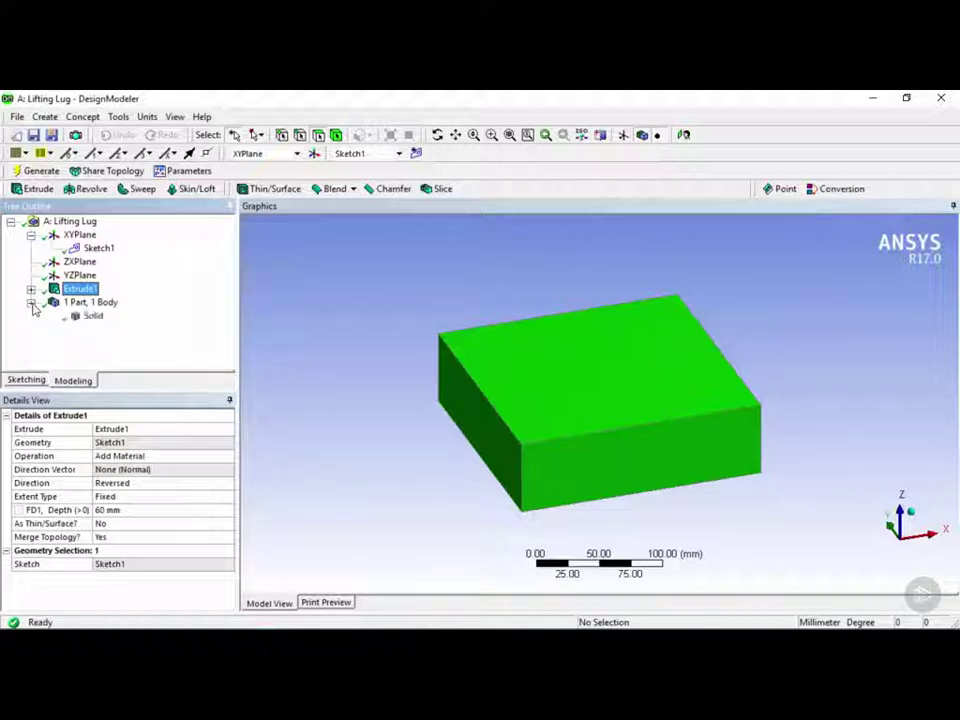
click(93, 319)
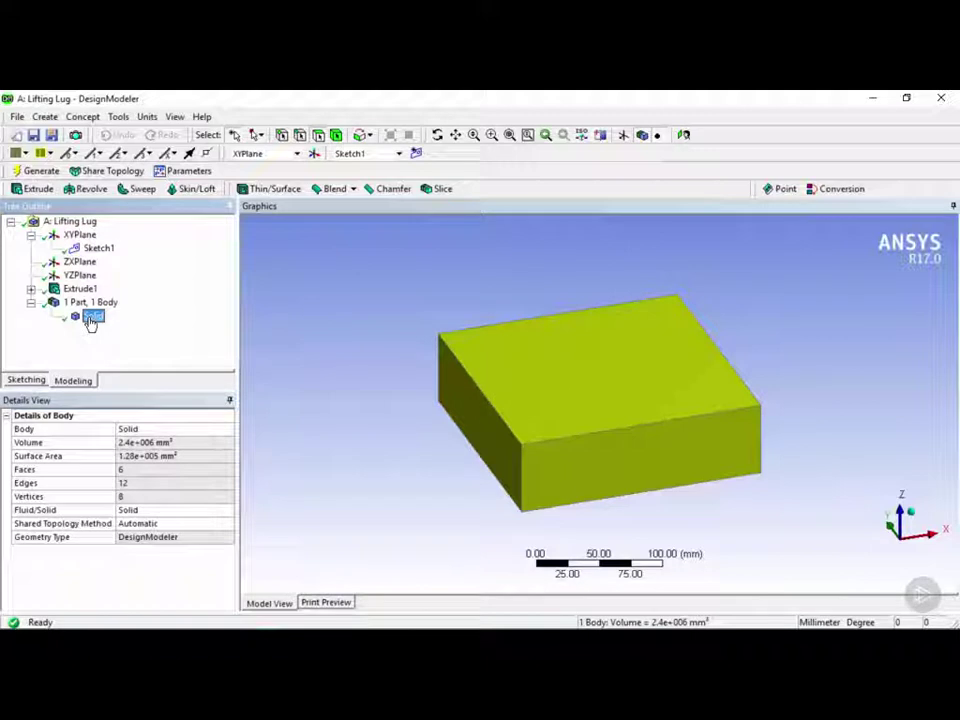
Step: Rename the body 'Solid' to 'Base' using the right-click Rename command
right_click(91, 320)
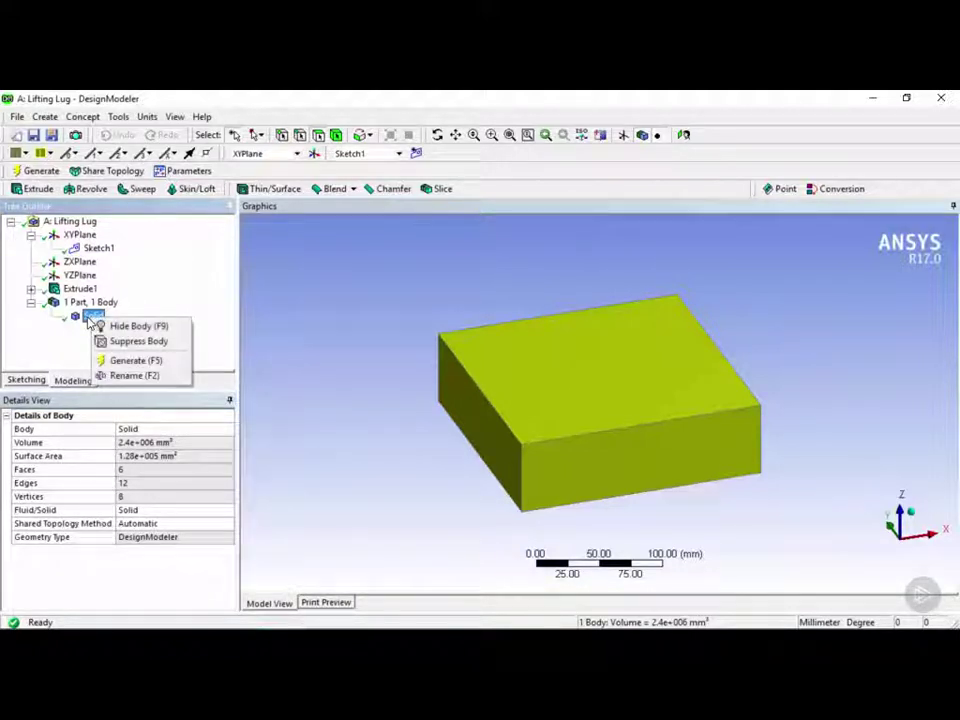
click(144, 376)
text(B)
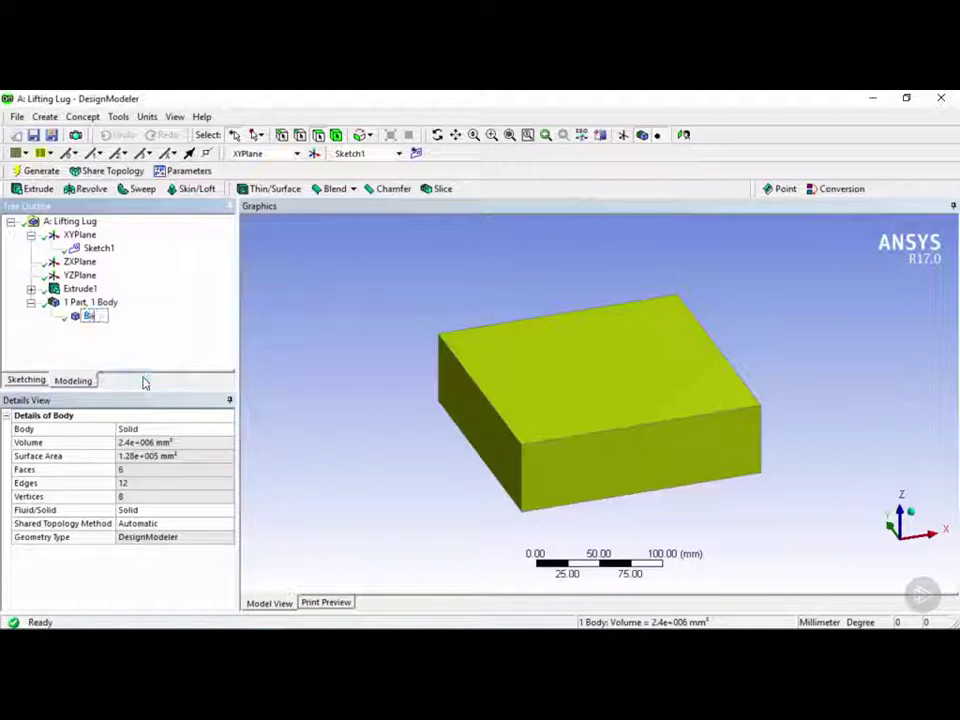
text(ase)
key(Return)
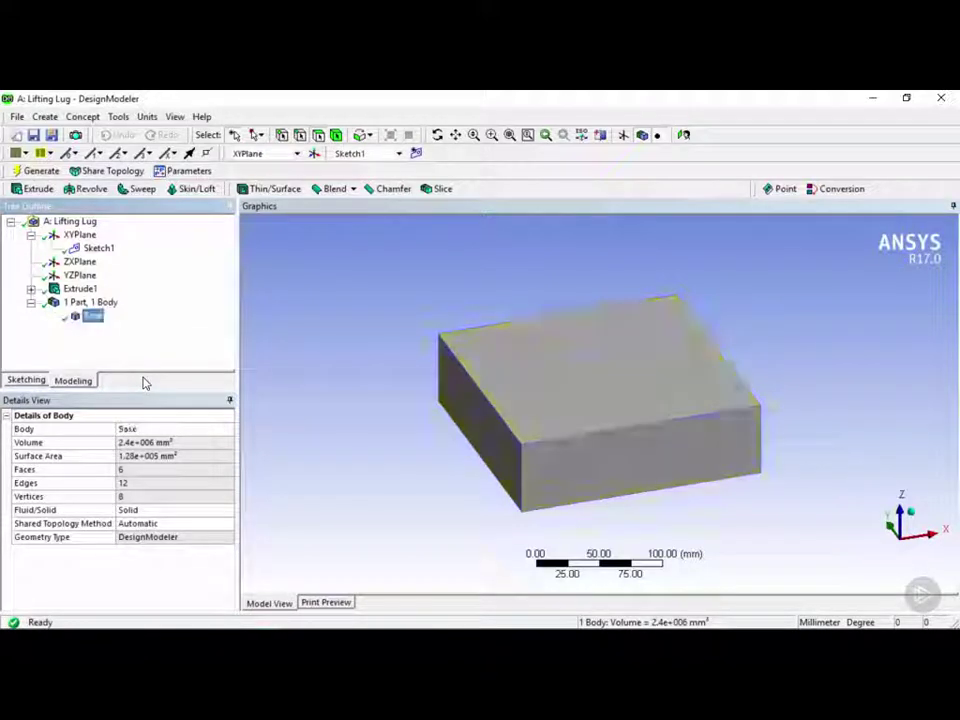